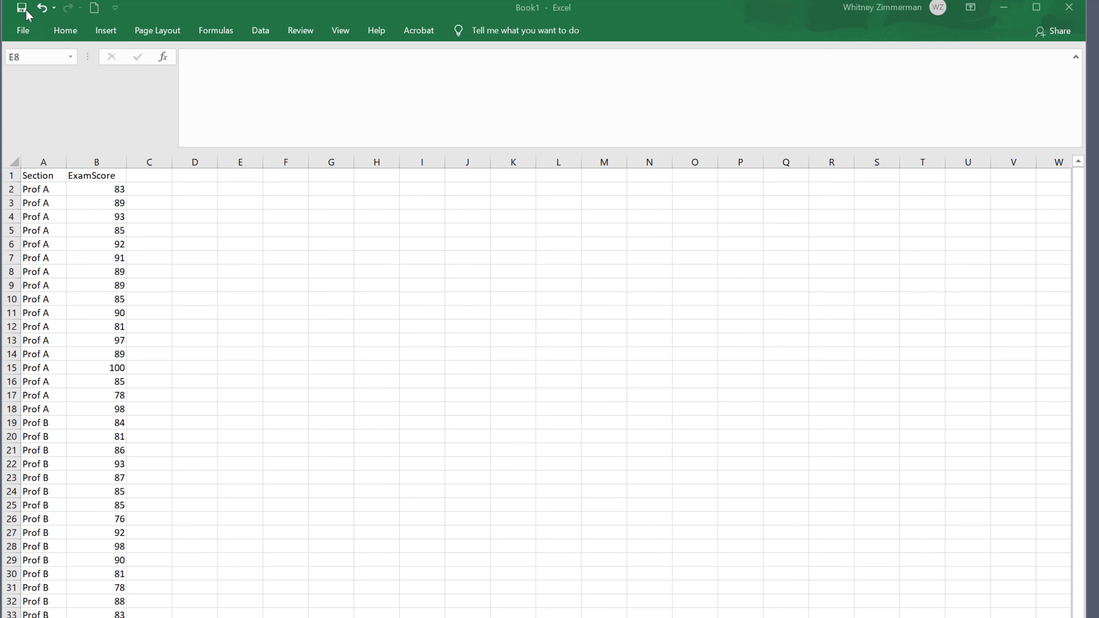
- Save the Excel workbook to the Desktop as ExamScores in CSV (Comma delimited) format
{"action": "left_click", "coordinate": [18, 30]}
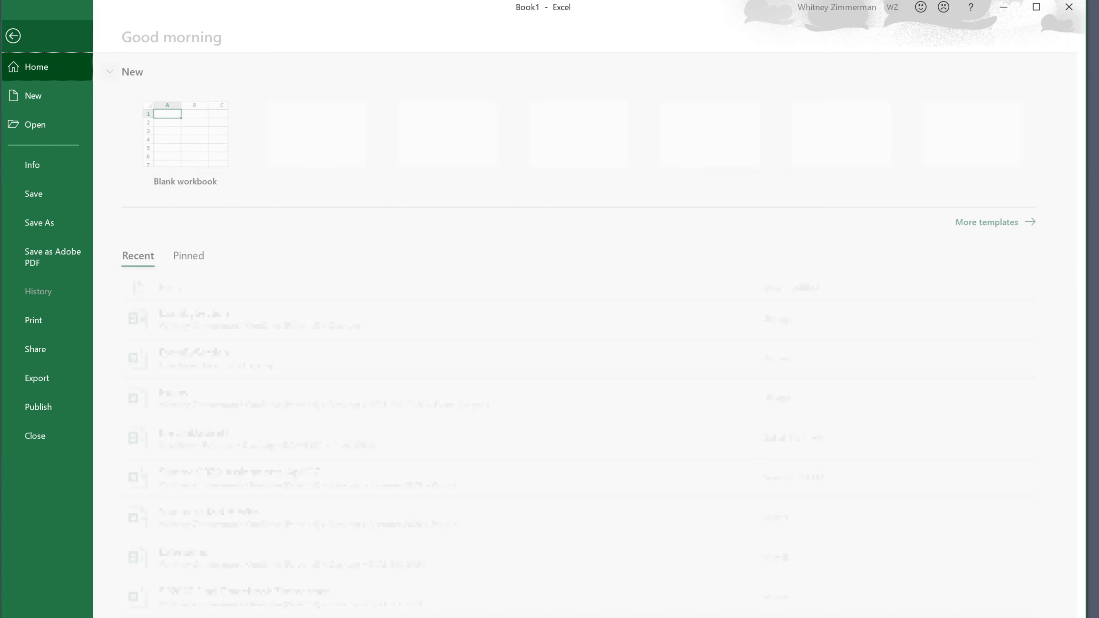
{"action": "left_click", "coordinate": [35, 219]}
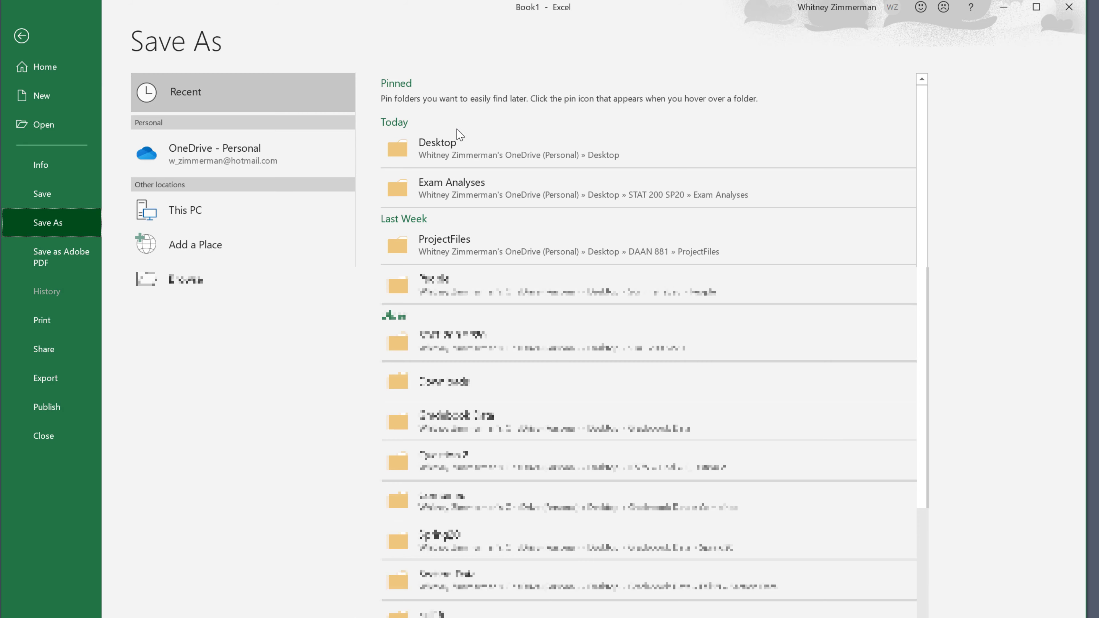
{"action": "left_click", "coordinate": [458, 150]}
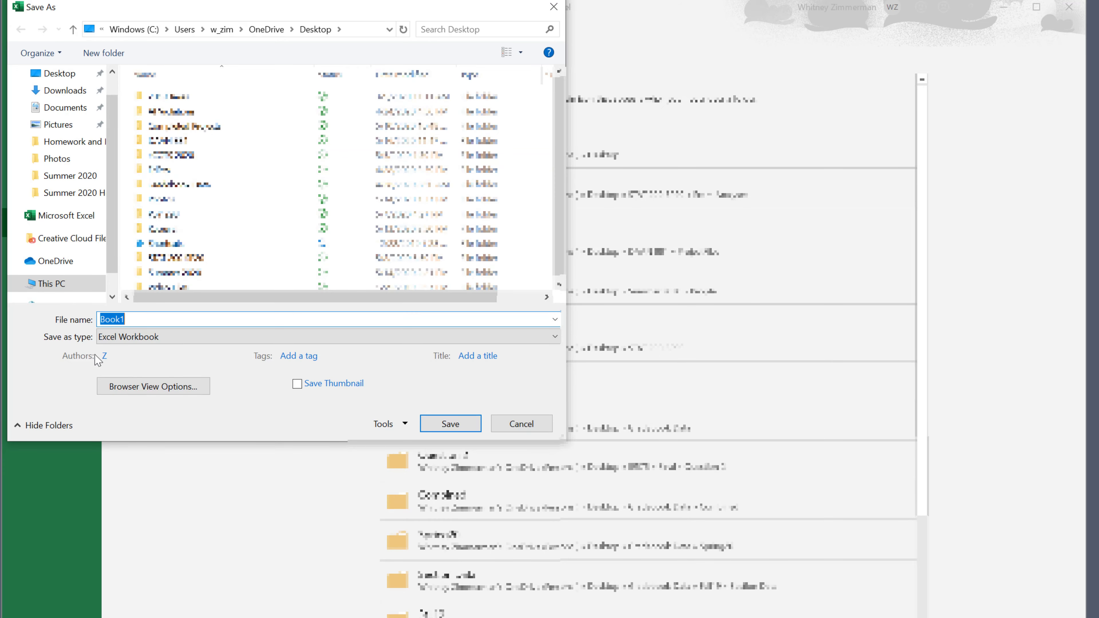
{"action": "type", "text": "ExamScores"}
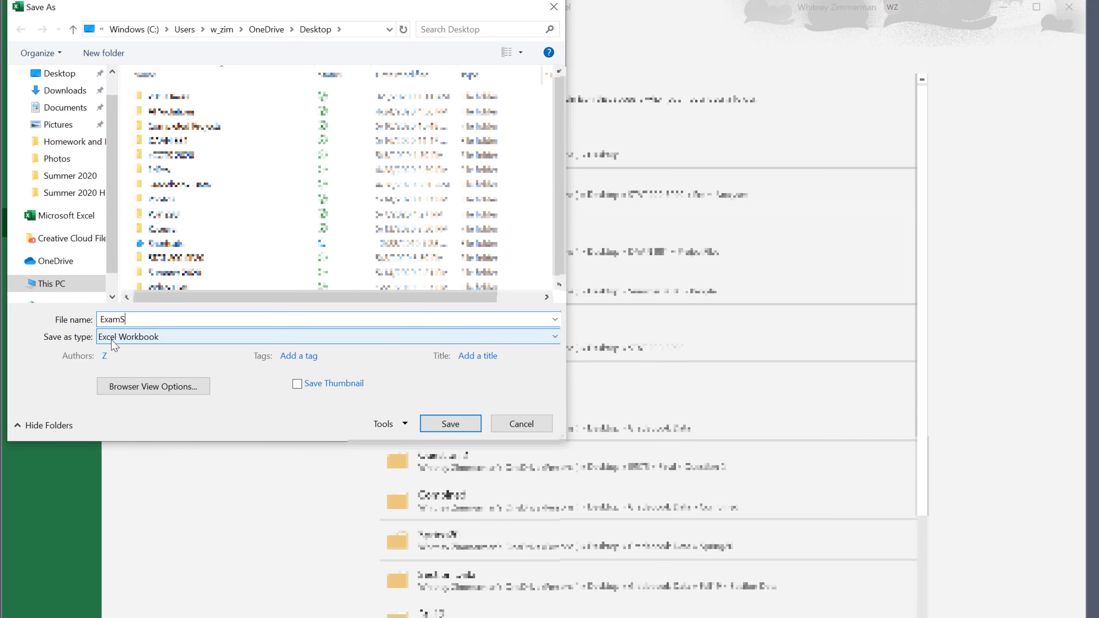
{"action": "left_click", "coordinate": [184, 335]}
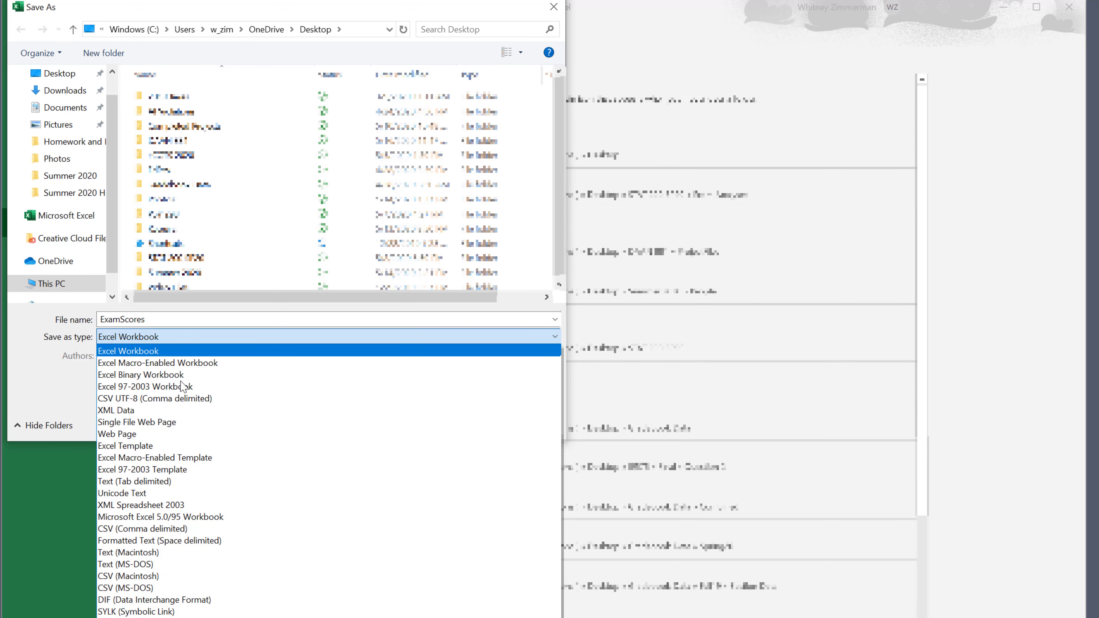
{"action": "left_click", "coordinate": [191, 527]}
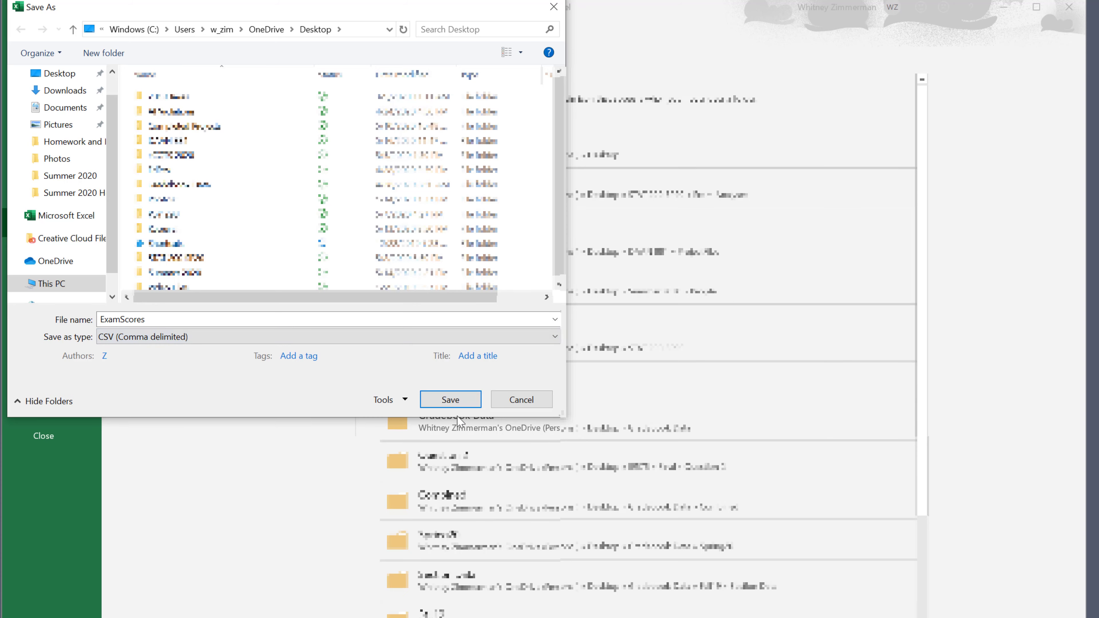
{"action": "left_click", "coordinate": [461, 401]}
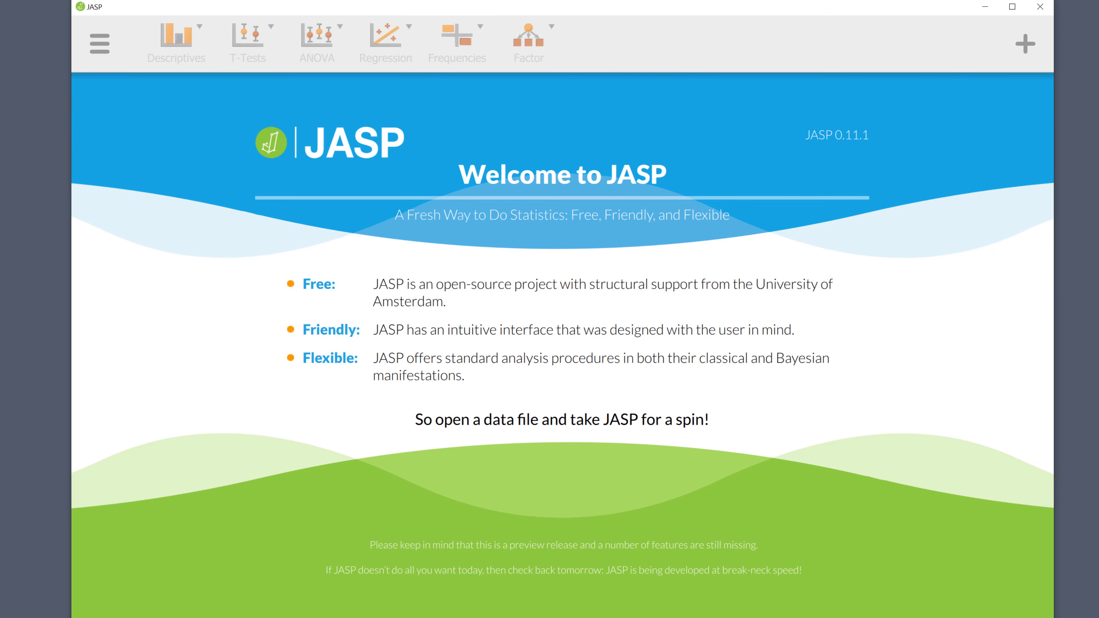
- Open the ExamScores CSV from the computer in JASP, loading its Section and ExamScore columns
{"action": "left_click", "coordinate": [99, 43]}
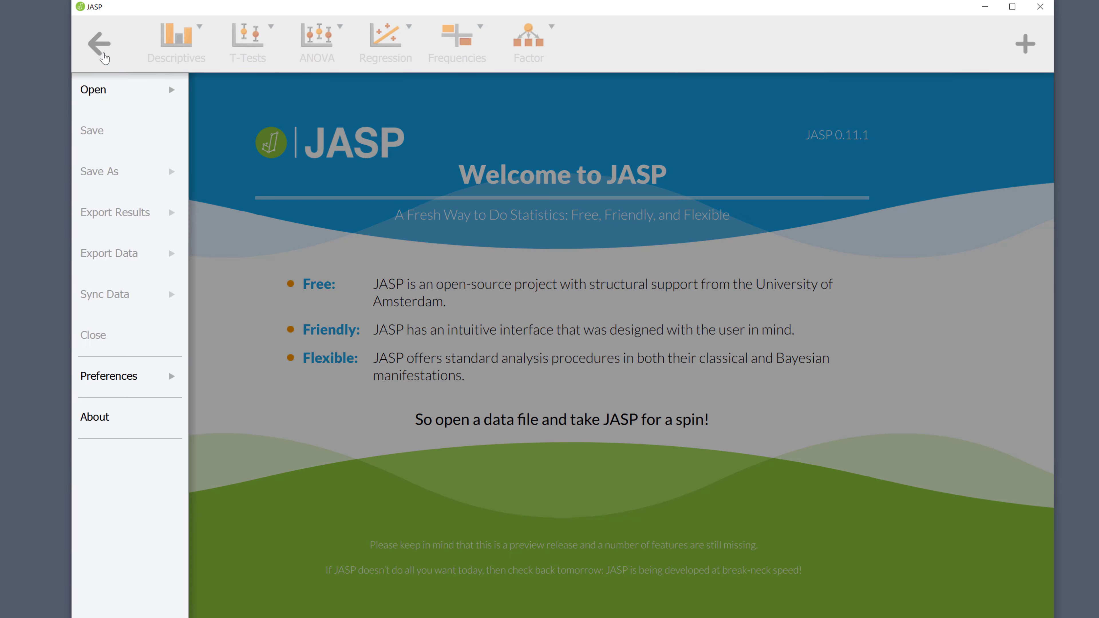
{"action": "left_click", "coordinate": [113, 98]}
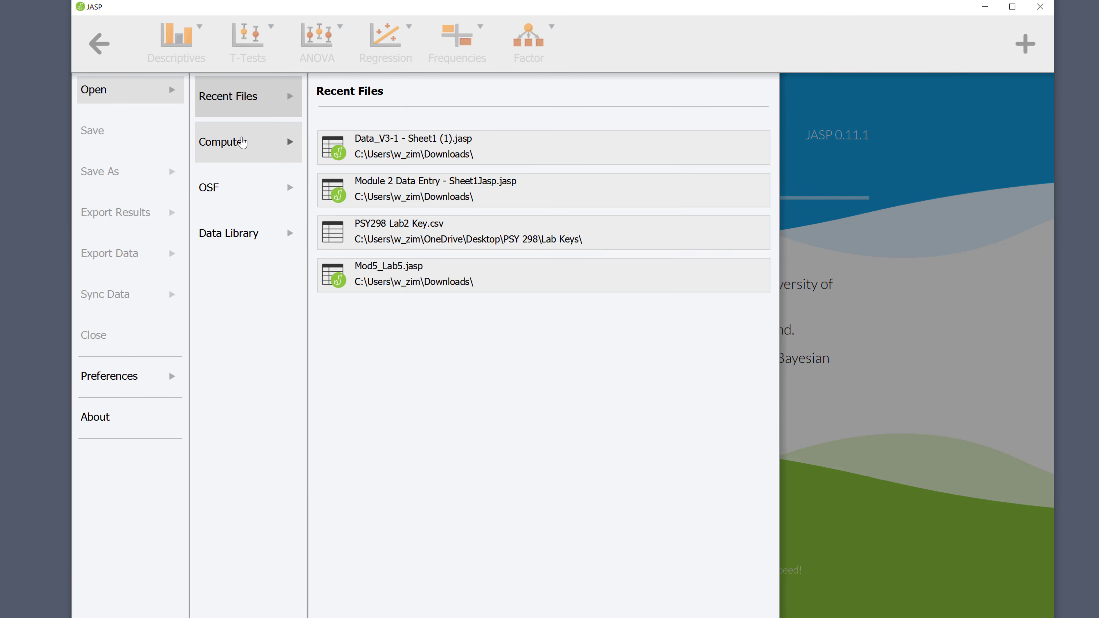
{"action": "left_click", "coordinate": [233, 142]}
{"action": "left_click", "coordinate": [336, 123]}
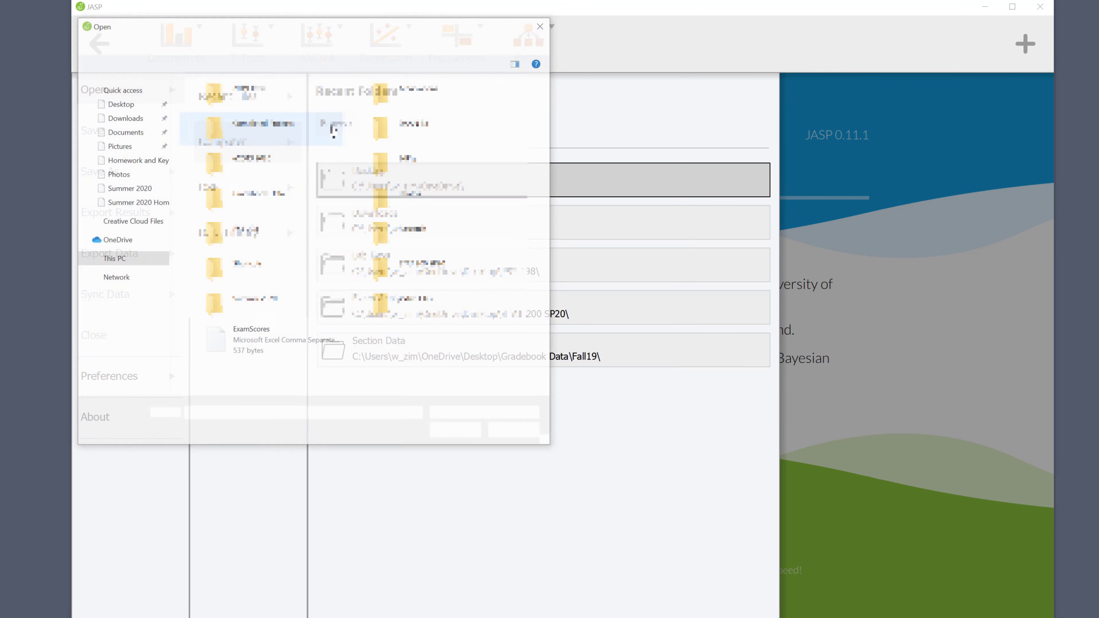
{"action": "double_click", "coordinate": [265, 342]}
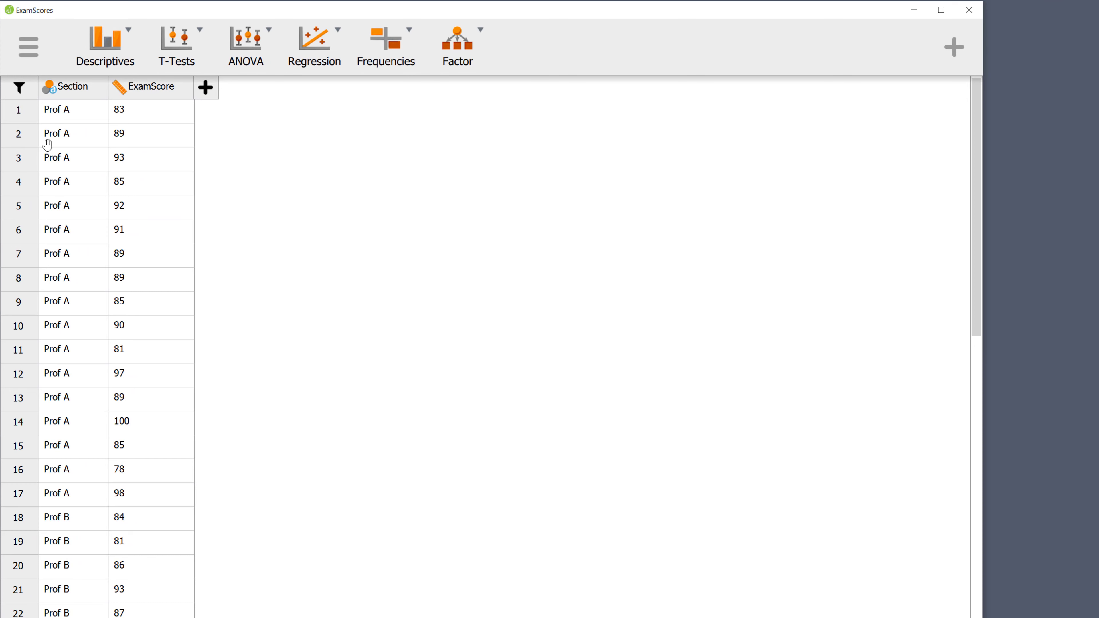
{"action": "left_click", "coordinate": [49, 93]}
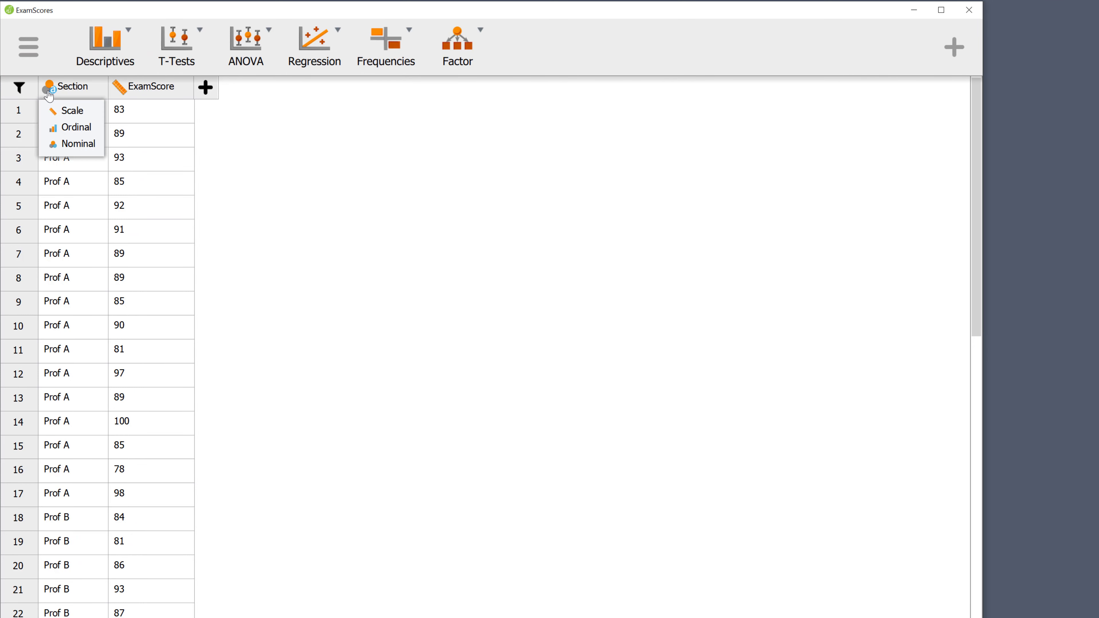
{"action": "left_click", "coordinate": [119, 89]}
{"action": "left_click", "coordinate": [119, 89]}
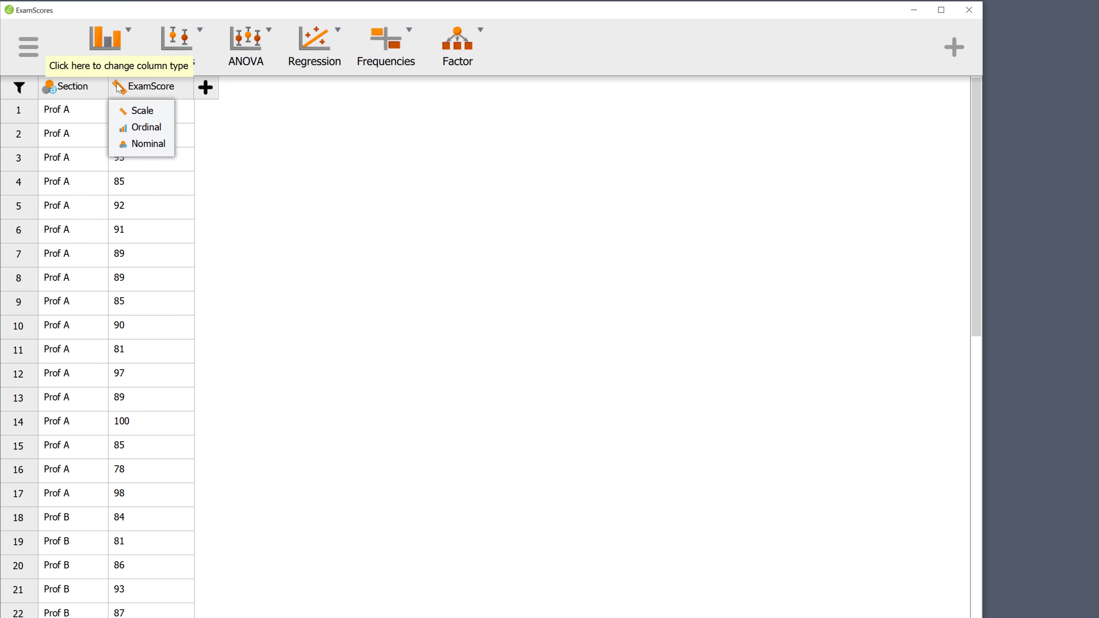
{"action": "left_click", "coordinate": [305, 123]}
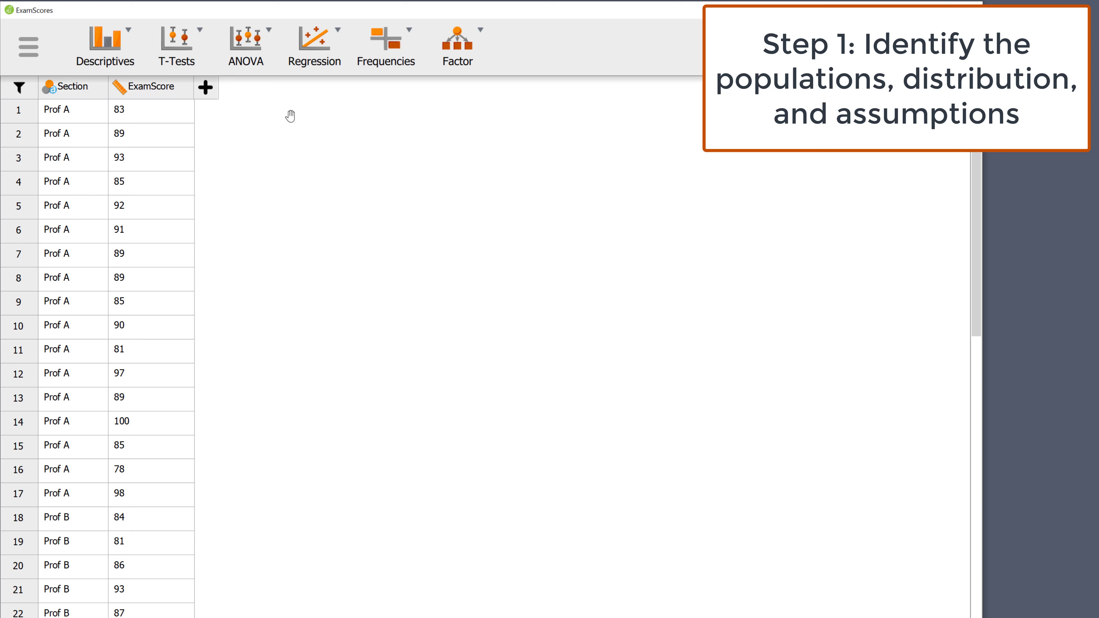
- Run Descriptive Statistics on ExamScore: 47 valid, mean 86.766, SD 5.865
{"action": "left_click", "coordinate": [116, 56]}
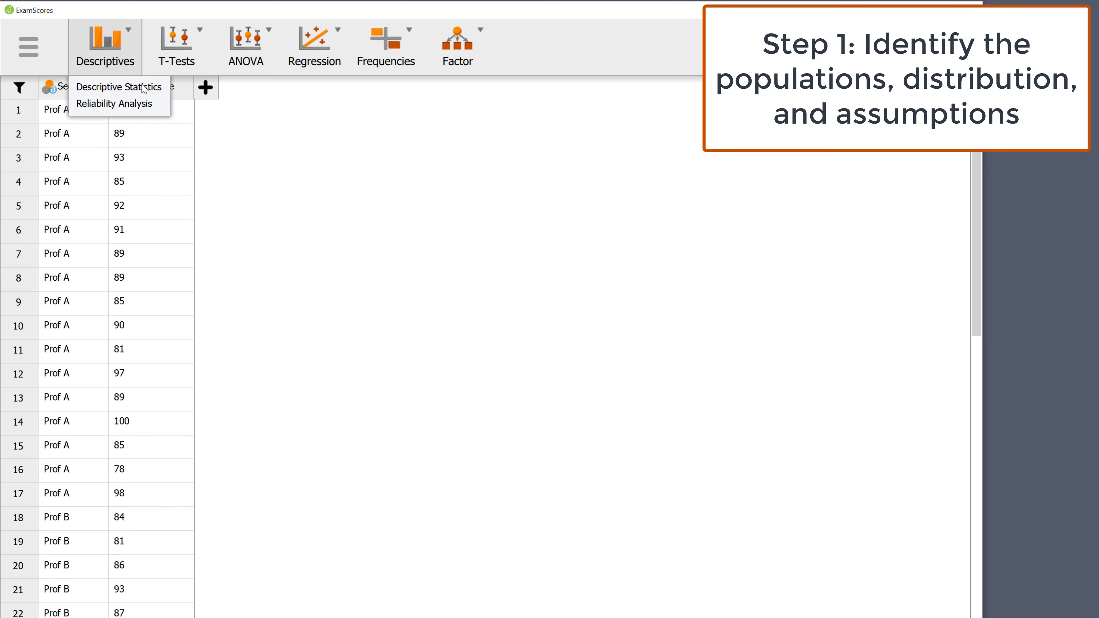
{"action": "left_click", "coordinate": [149, 94]}
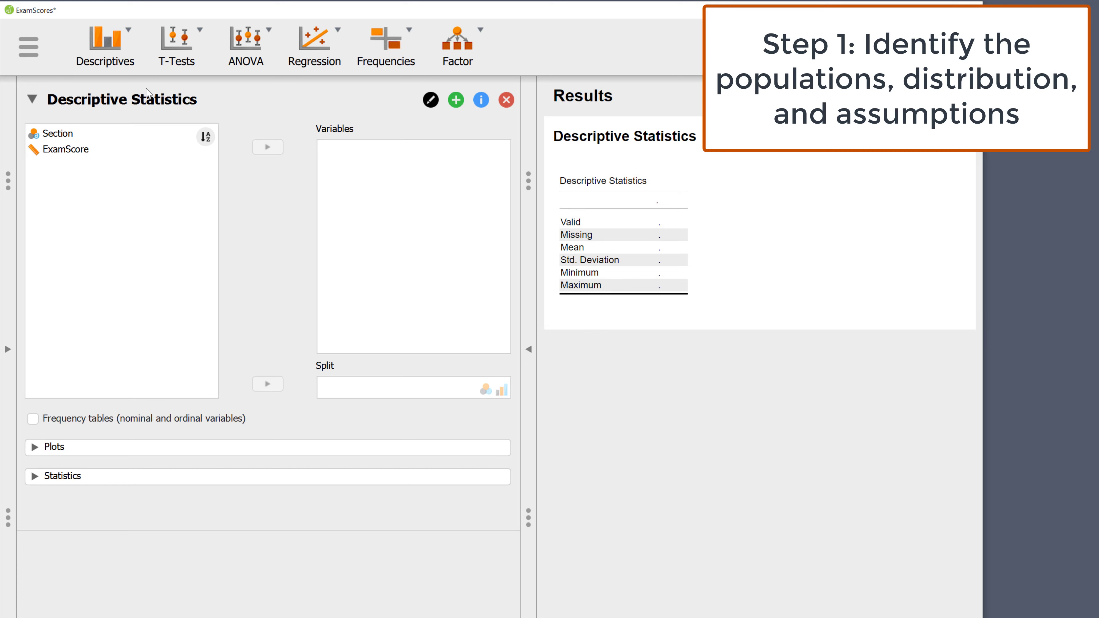
{"action": "left_click", "coordinate": [66, 149]}
{"action": "left_click", "coordinate": [272, 152]}
{"action": "left_click", "coordinate": [110, 135]}
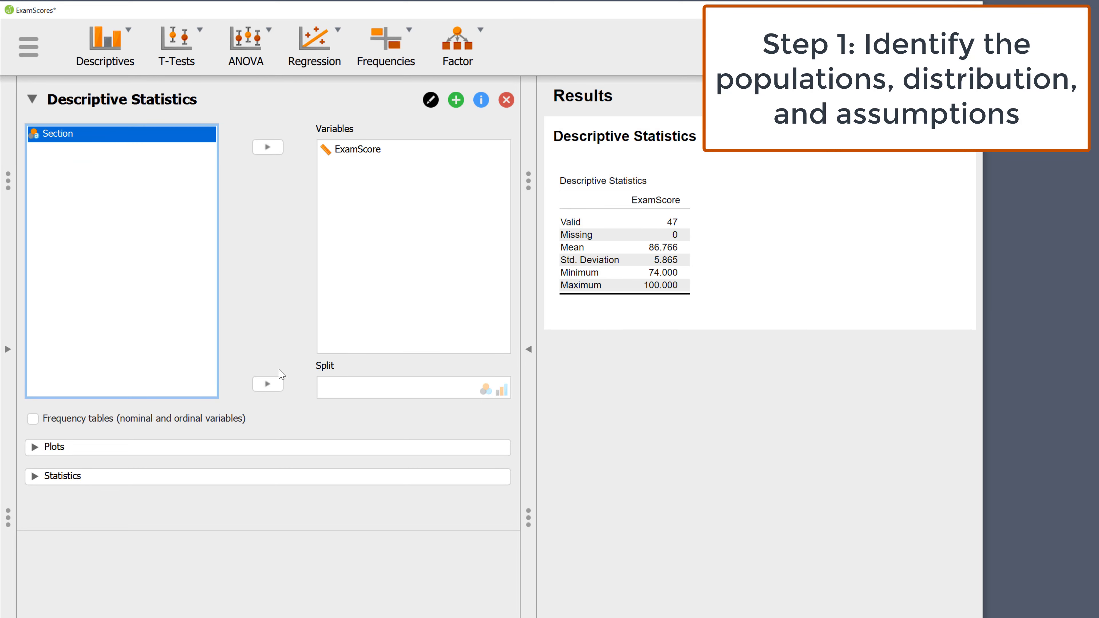
- Split ExamScore by Section and add distribution plots showing histograms for Prof A, B and C
{"action": "left_click", "coordinate": [270, 384]}
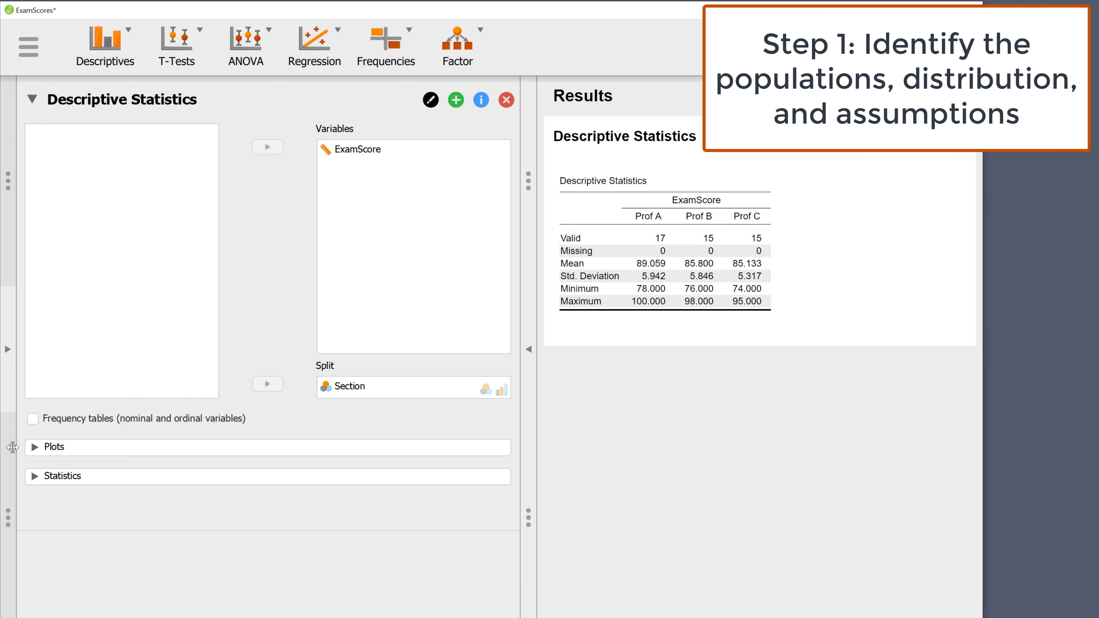
{"action": "left_click", "coordinate": [35, 447]}
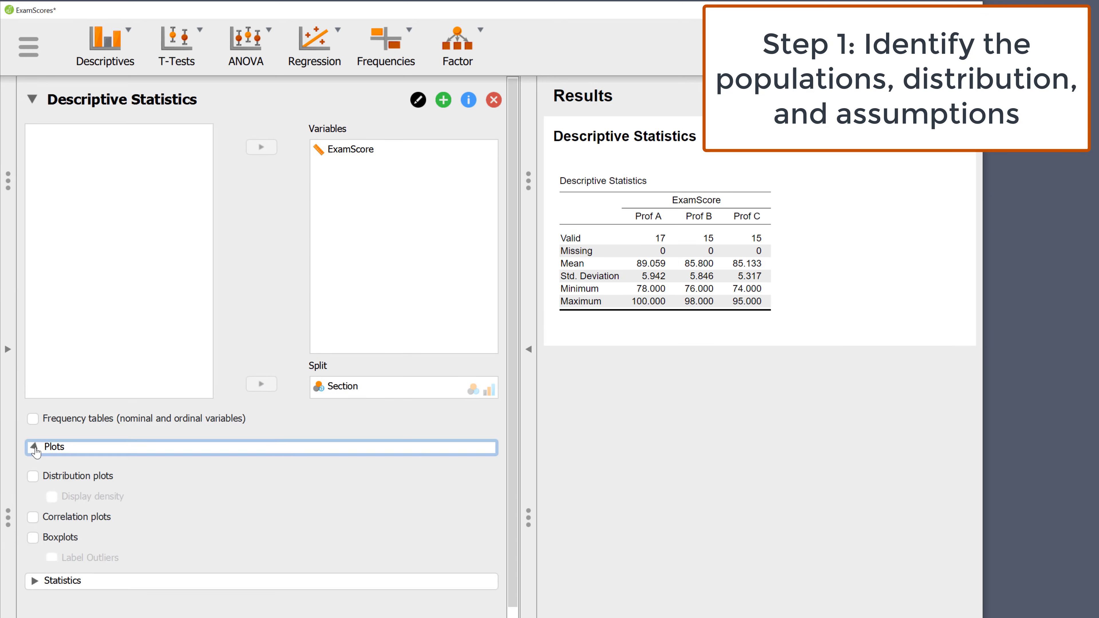
{"action": "left_click", "coordinate": [86, 479]}
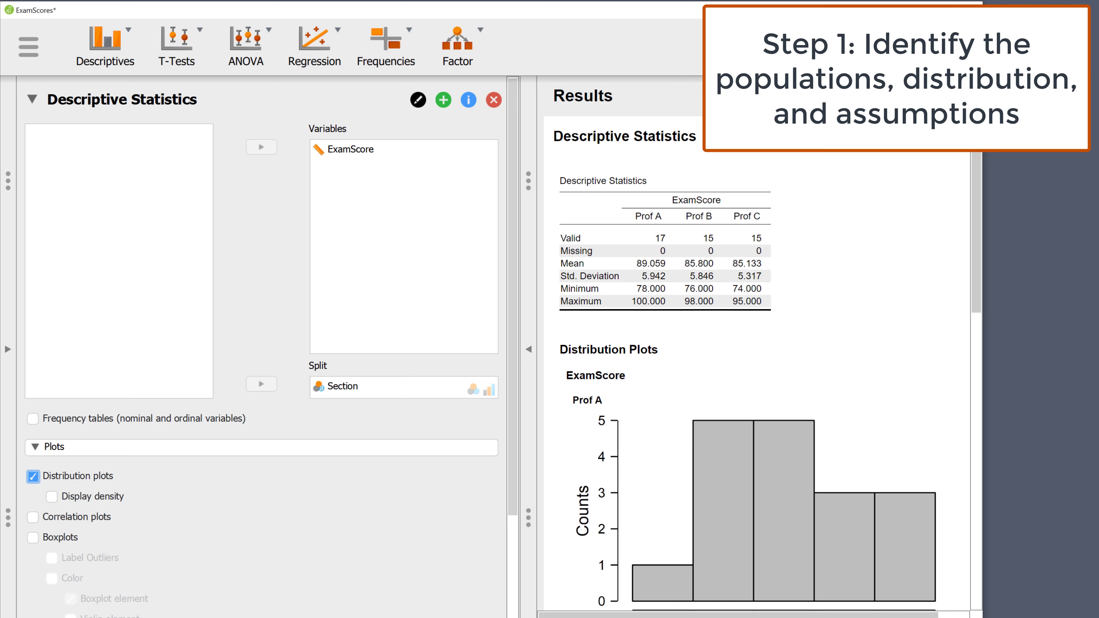
{"action": "scroll", "coordinate": [945, 267], "scroll_direction": "down", "scroll_amount": 3}
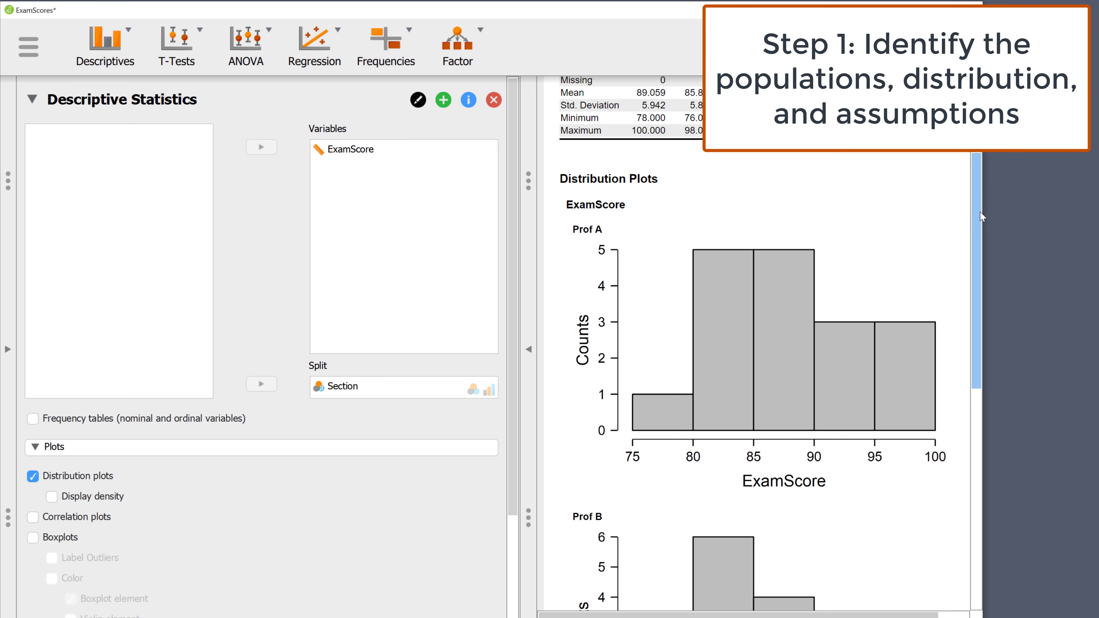
{"action": "scroll", "coordinate": [951, 298], "scroll_direction": "down", "scroll_amount": 4}
{"action": "scroll", "coordinate": [959, 329], "scroll_direction": "down", "scroll_amount": 3}
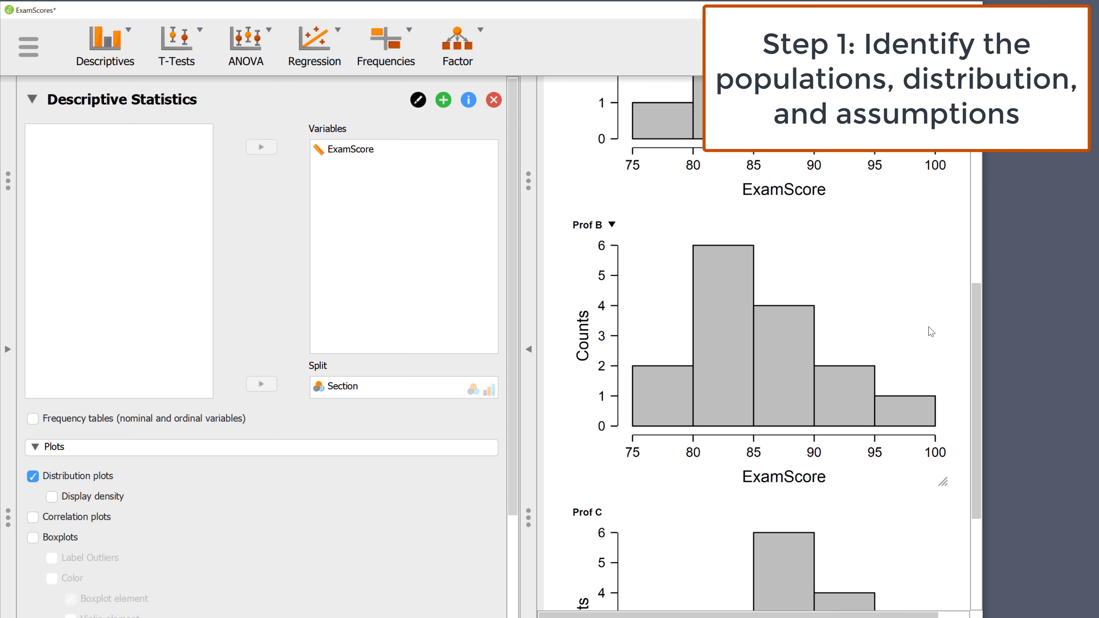
{"action": "scroll", "coordinate": [930, 332], "scroll_direction": "down", "scroll_amount": 5}
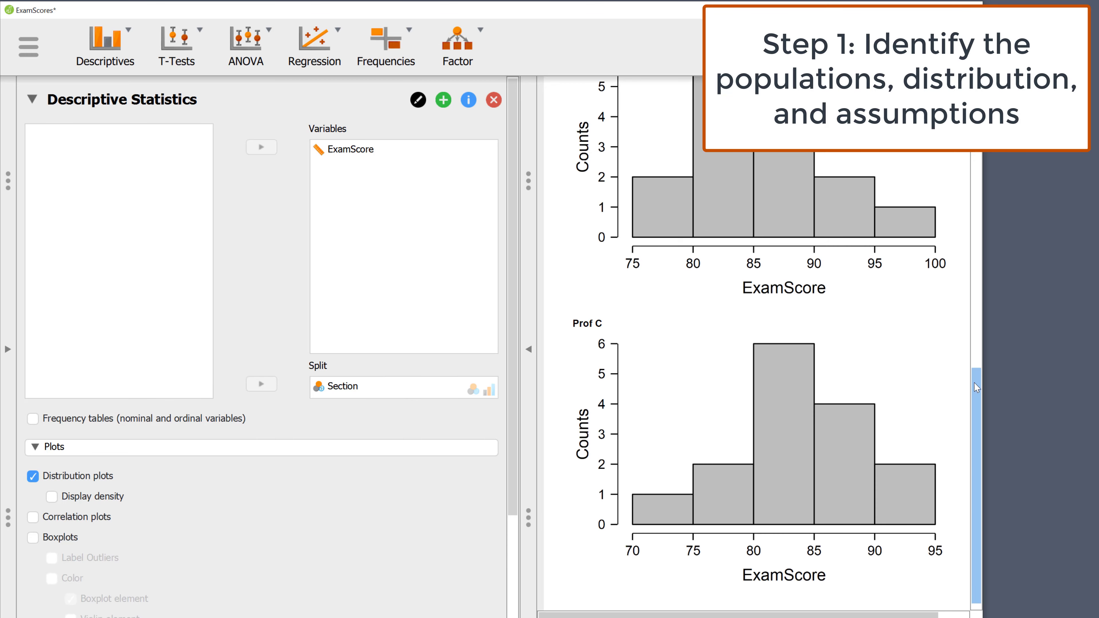
{"action": "left_click_drag", "start_coordinate": [975, 382], "coordinate": [995, 93]}
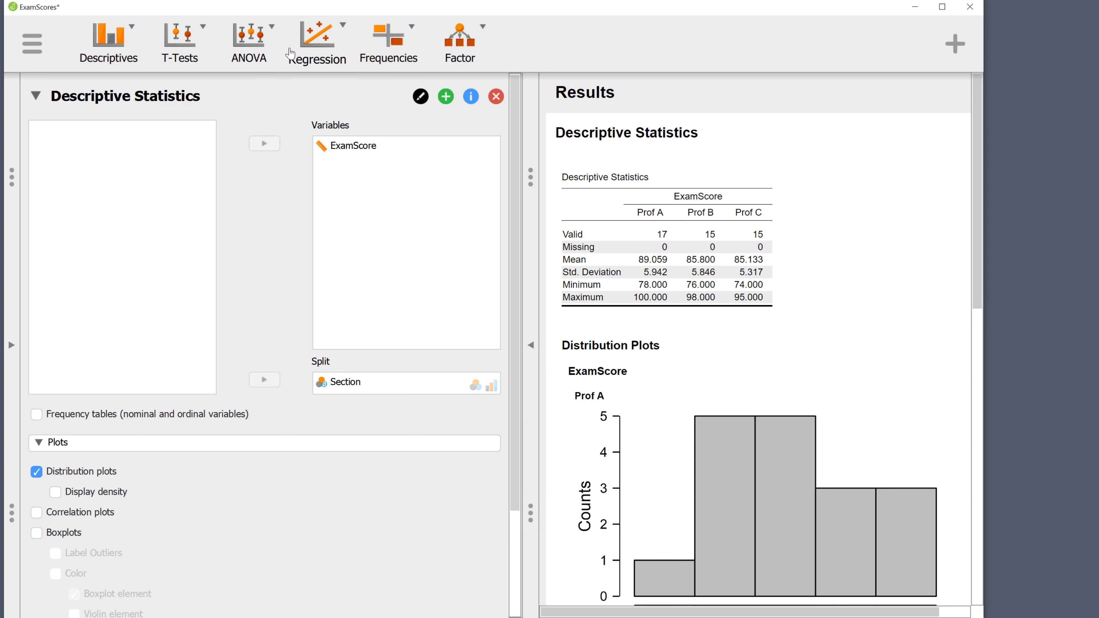
- Run an ANOVA with ExamScore as dependent variable and Section as fixed factor (F = 2.191, p = 0.124)
{"action": "left_click", "coordinate": [267, 44]}
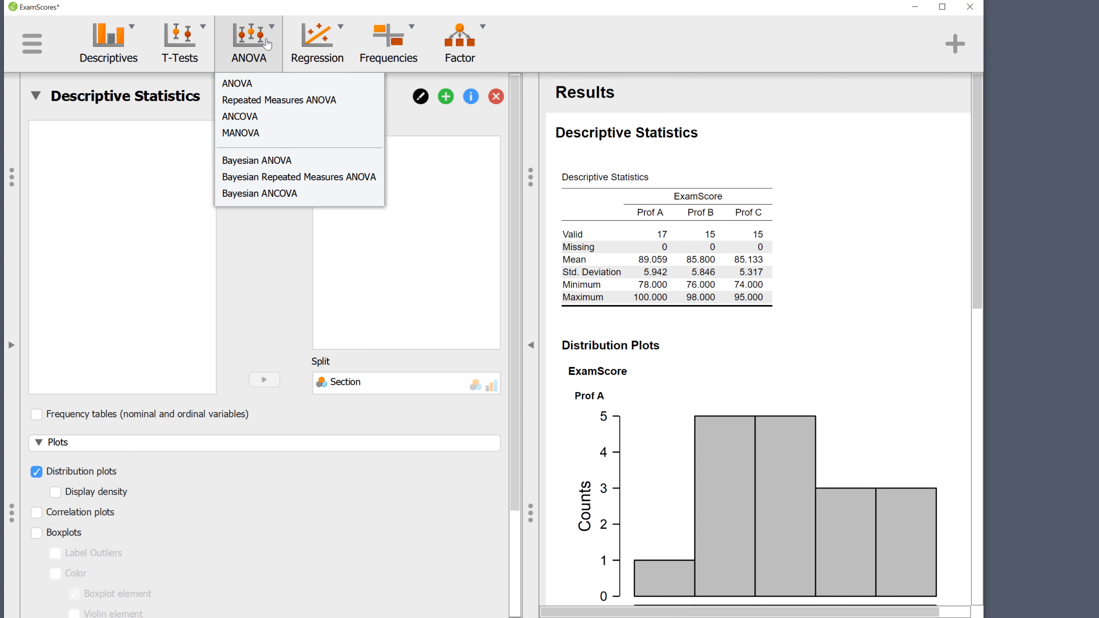
{"action": "left_click", "coordinate": [255, 86]}
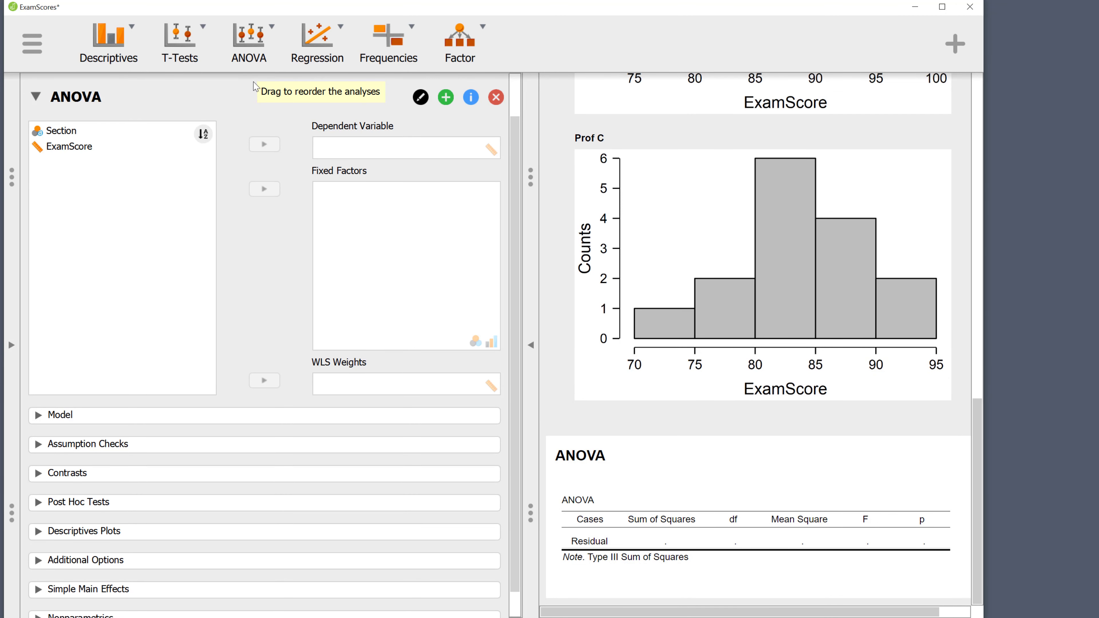
{"action": "left_click", "coordinate": [186, 147]}
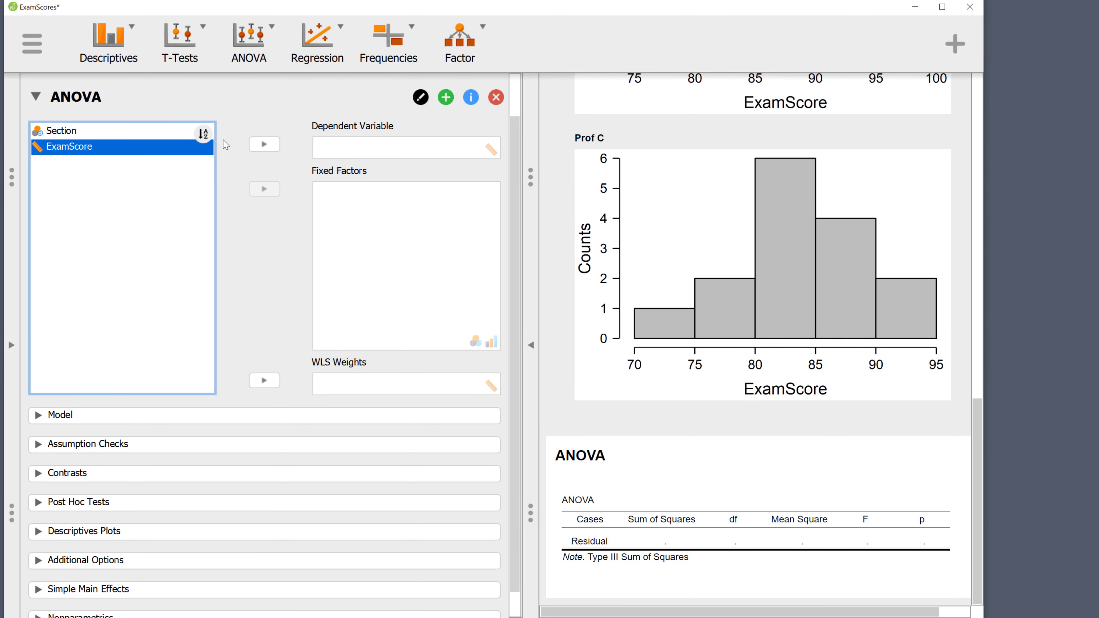
{"action": "left_click", "coordinate": [265, 145]}
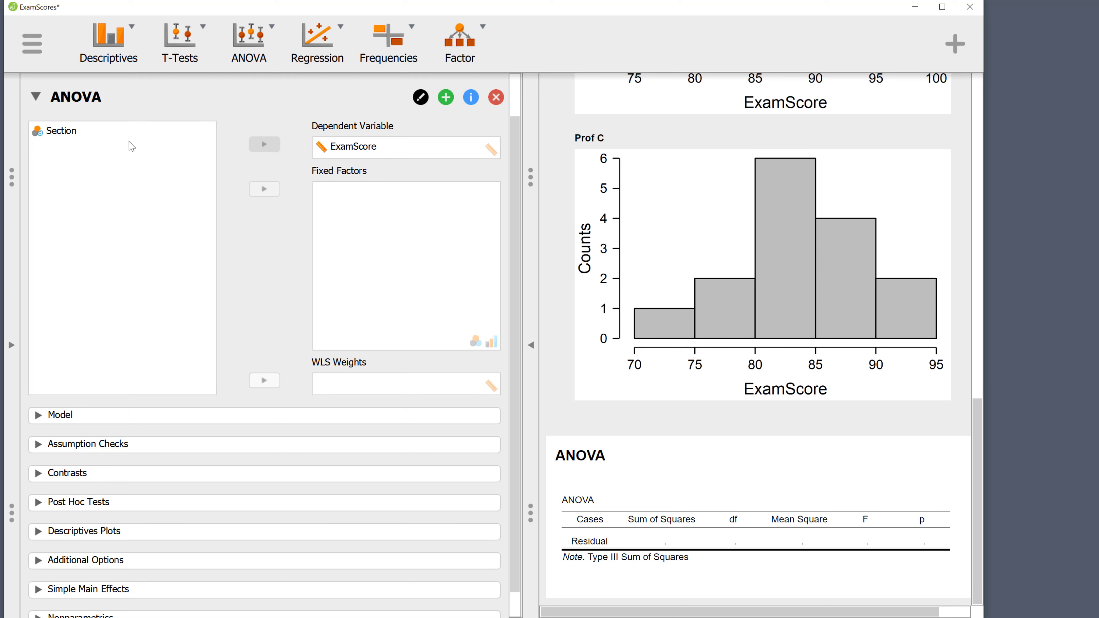
{"action": "left_click", "coordinate": [83, 139]}
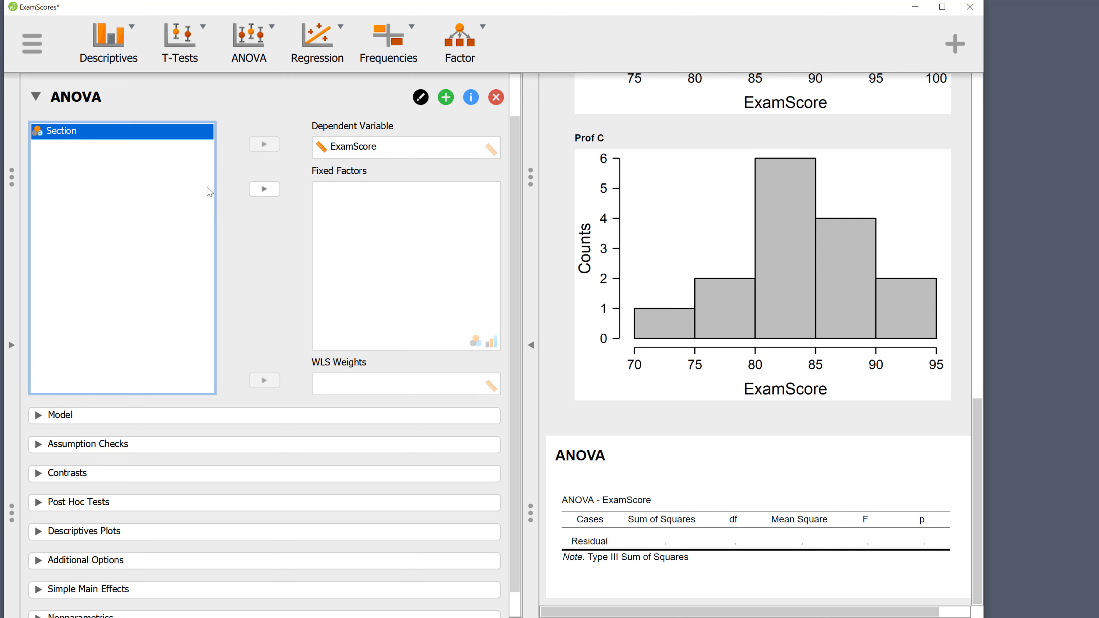
{"action": "left_click", "coordinate": [264, 189]}
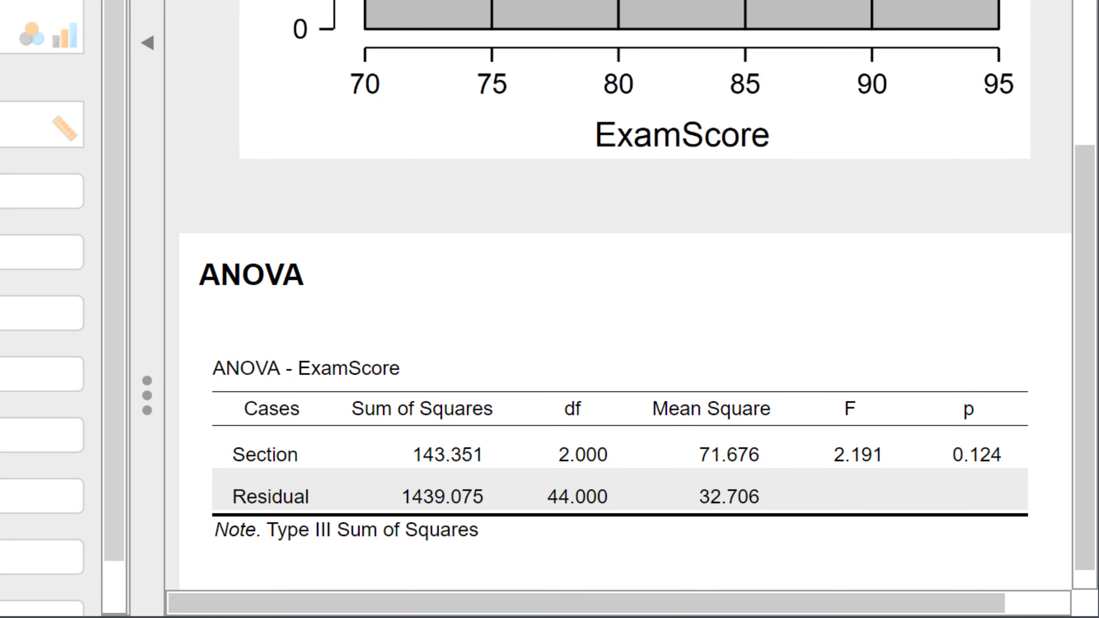
{"action": "scroll", "coordinate": [564, 270], "scroll_direction": "up", "scroll_amount": 2}
{"action": "scroll", "coordinate": [460, 148], "scroll_direction": "down", "scroll_amount": 3}
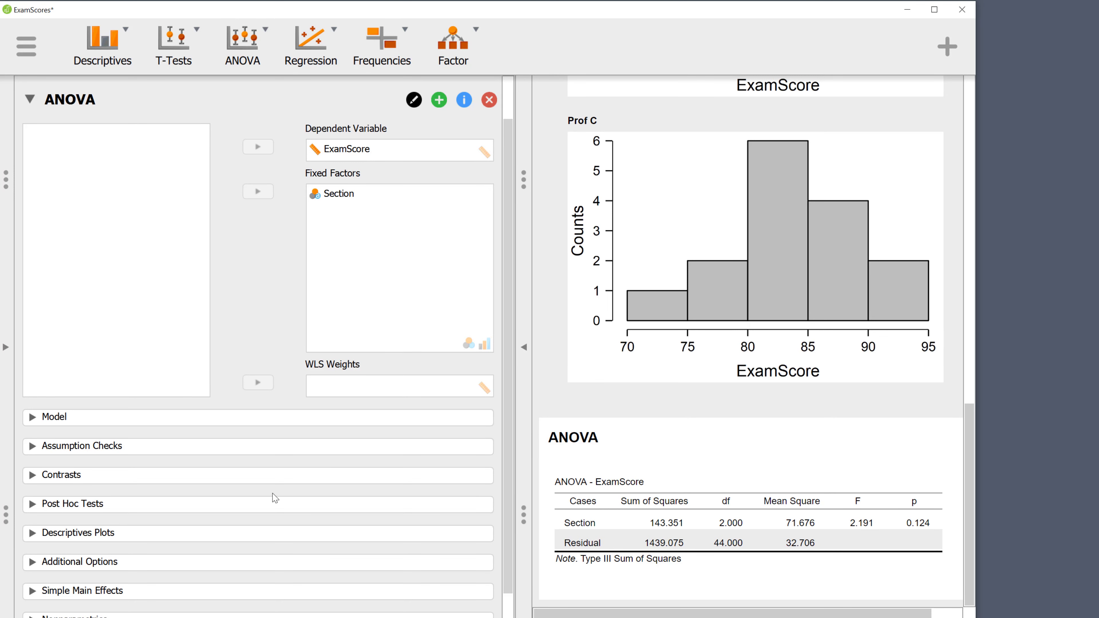
- Add Tukey-corrected post hoc comparisons across the Section groups
{"action": "left_click", "coordinate": [30, 504]}
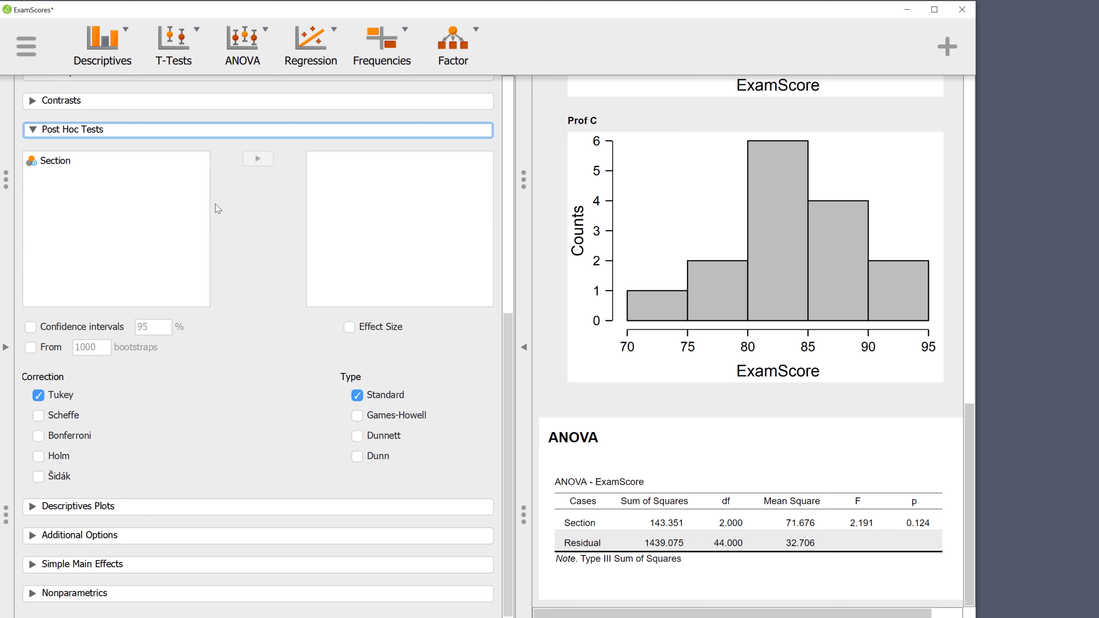
{"action": "left_click", "coordinate": [60, 165]}
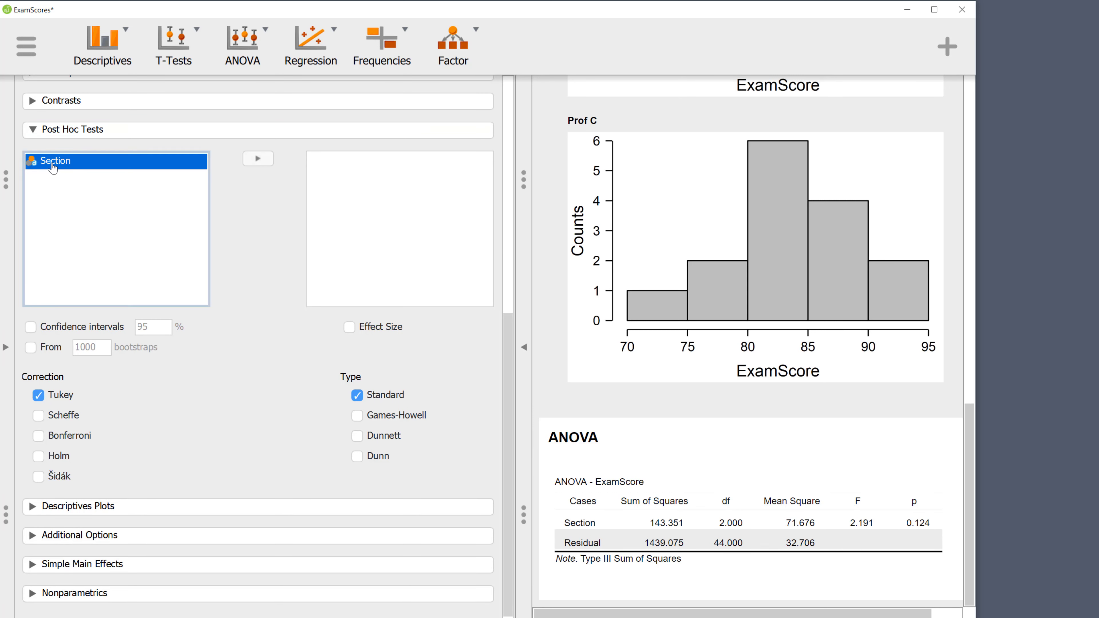
{"action": "left_click", "coordinate": [259, 159]}
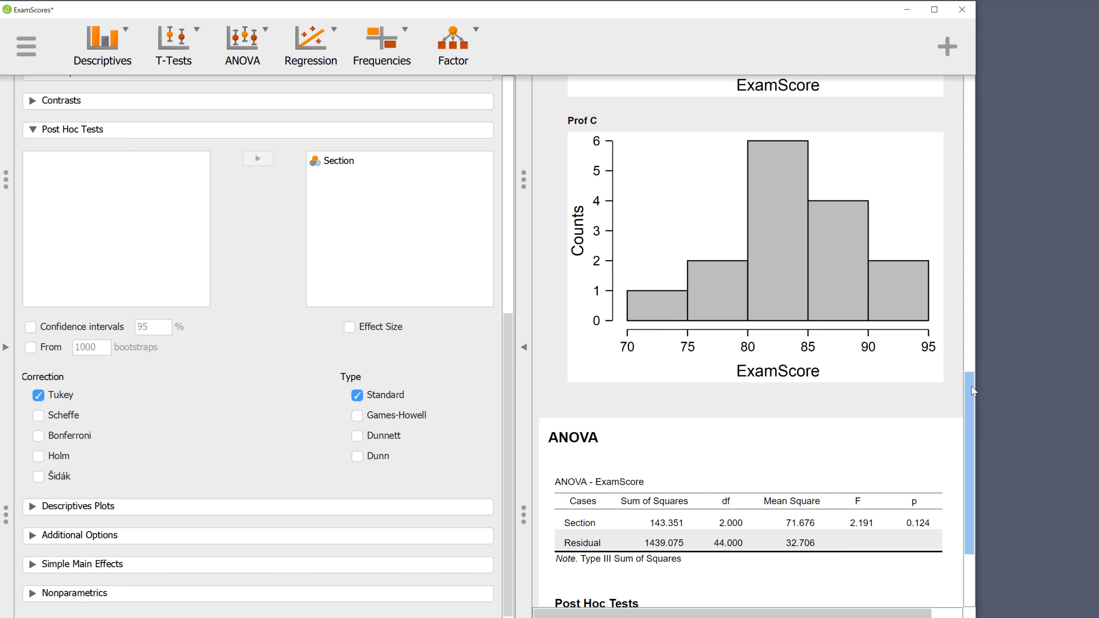
{"action": "scroll", "coordinate": [969, 411], "scroll_direction": "down", "scroll_amount": 3}
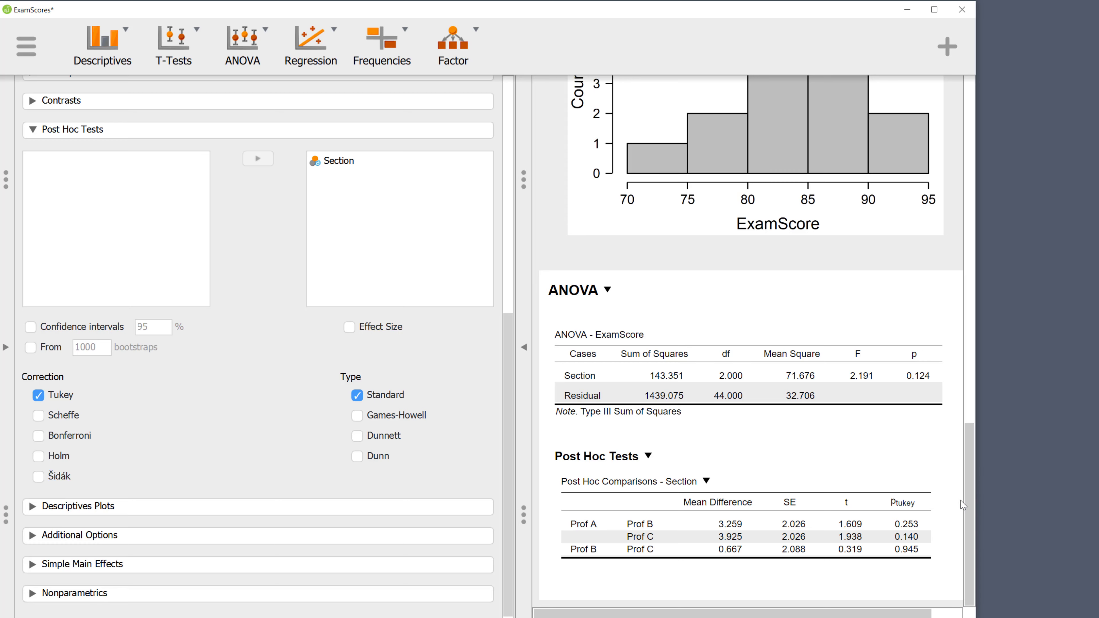